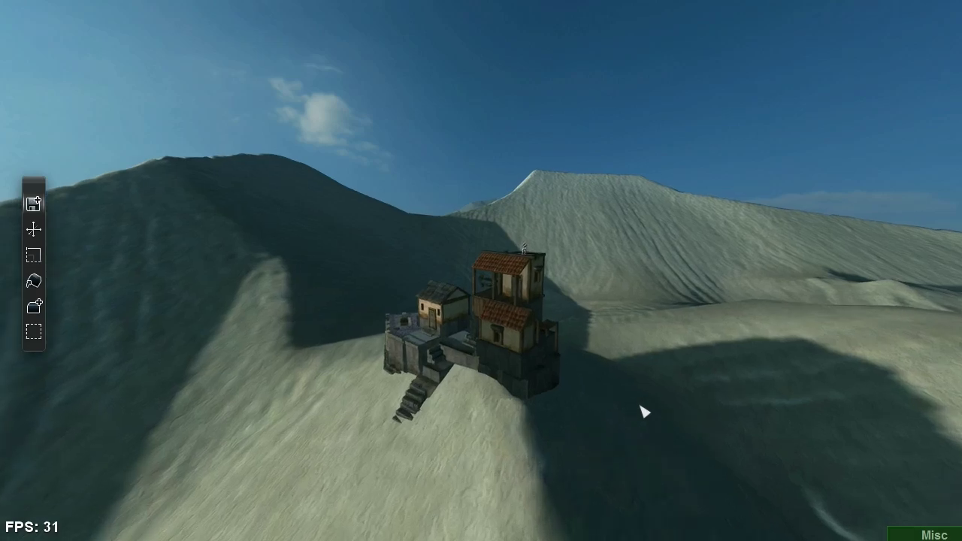
Move the block at the top of the tower upward, then shift it sideways
{"action": "key", "text": "w"}
{"action": "left_click_drag", "start_coordinate": [640, 406], "coordinate": [706, 403]}
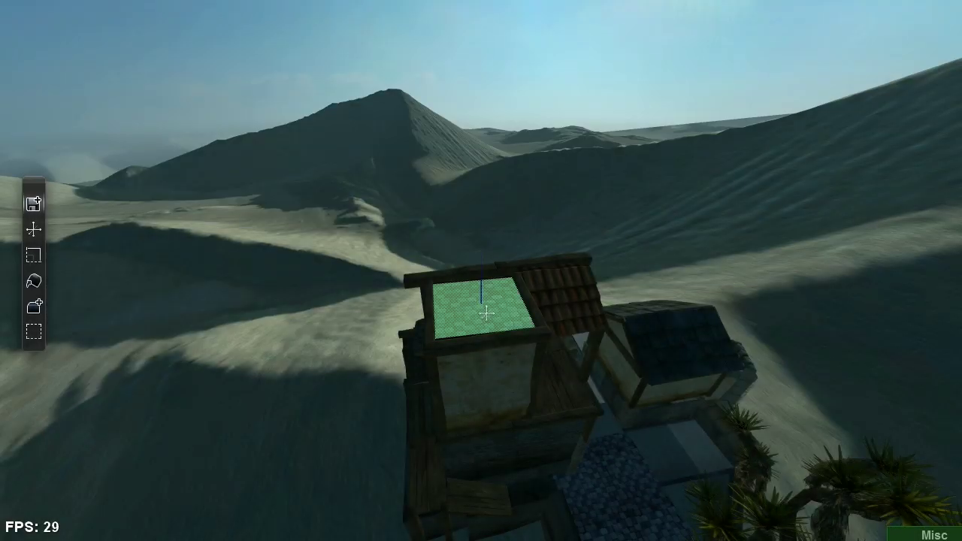
{"action": "left_click_drag", "start_coordinate": [487, 314], "coordinate": [485, 140]}
{"action": "left_click_drag", "start_coordinate": [478, 194], "coordinate": [307, 182]}
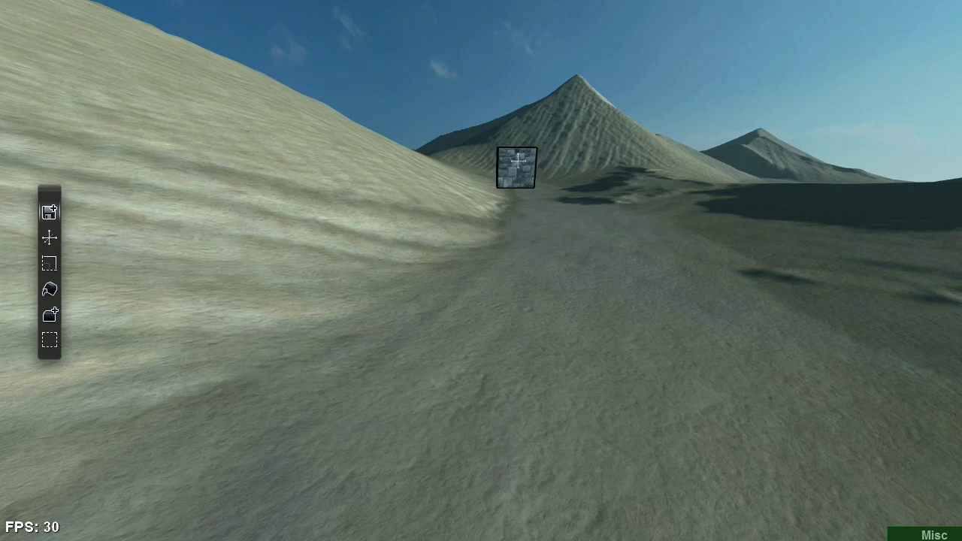
Move the single stone block around the sandy path along its face planes and vertically
{"action": "left_click_drag", "start_coordinate": [518, 160], "coordinate": [514, 168], "text": "alt"}
{"action": "left_click_drag", "start_coordinate": [299, 154], "coordinate": [304, 152]}
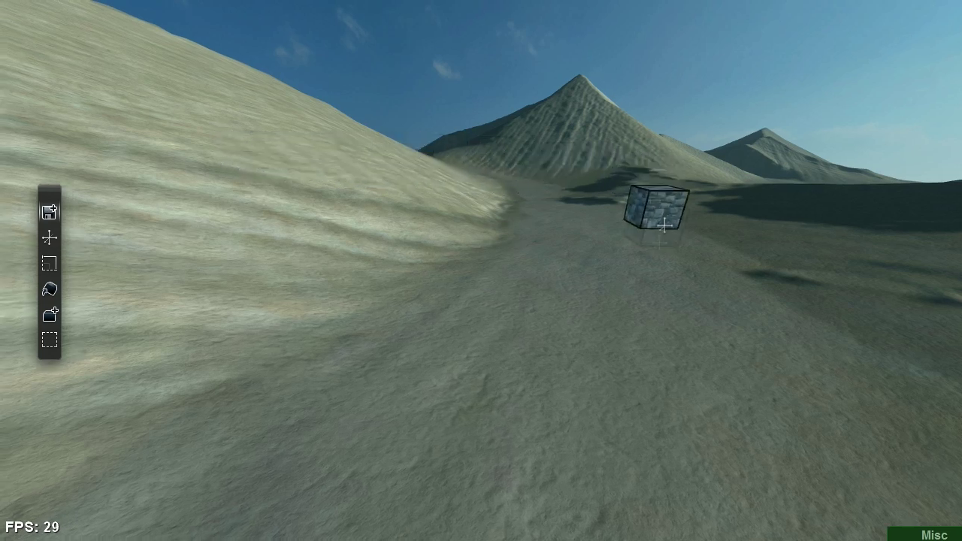
{"action": "left_click_drag", "start_coordinate": [342, 300], "coordinate": [709, 252]}
{"action": "left_click_drag", "start_coordinate": [336, 292], "coordinate": [336, 158]}
{"action": "left_click_drag", "start_coordinate": [487, 212], "coordinate": [640, 142]}
Reposition the stone block at the foot of the sandy slope, moving it horizontally and vertically
{"action": "key", "text": "w"}
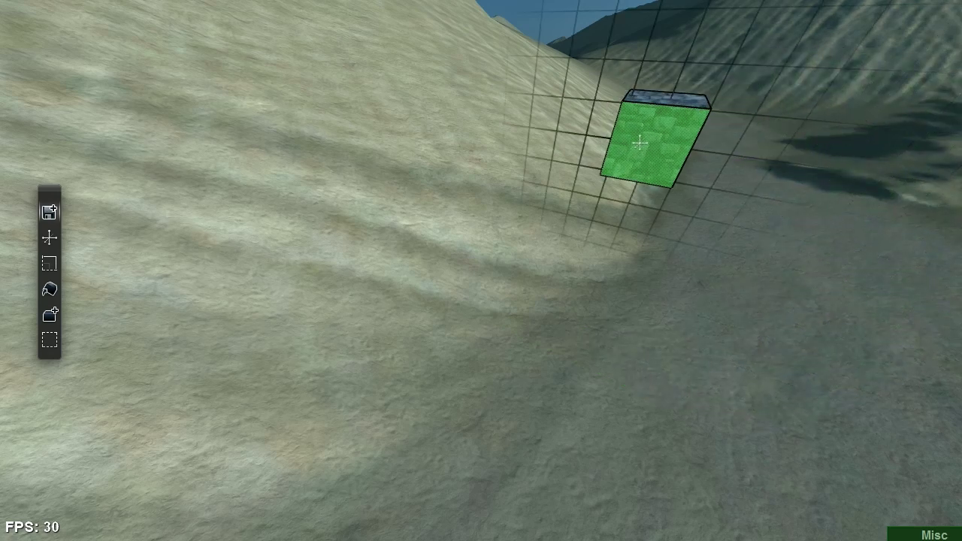
{"action": "right_click_drag", "start_coordinate": [539, 313], "coordinate": [672, 268]}
{"action": "left_click_drag", "start_coordinate": [360, 297], "coordinate": [642, 240]}
{"action": "left_click_drag", "start_coordinate": [728, 233], "coordinate": [333, 323]}
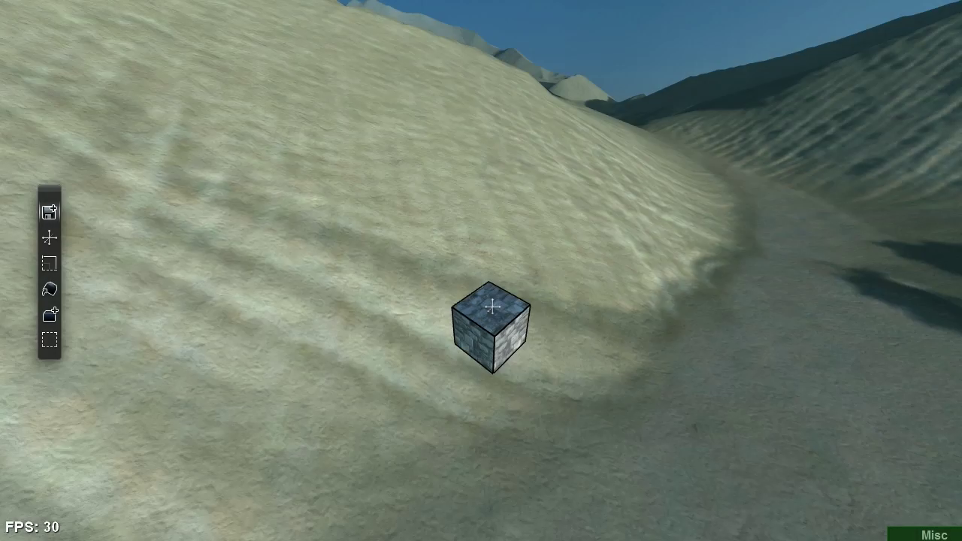
{"action": "left_click_drag", "start_coordinate": [490, 301], "coordinate": [506, 370]}
{"action": "left_click_drag", "start_coordinate": [487, 325], "coordinate": [496, 271]}
{"action": "left_click_drag", "start_coordinate": [494, 306], "coordinate": [552, 236]}
Rotate the stone block about its vertical axis
{"action": "key", "text": "r"}
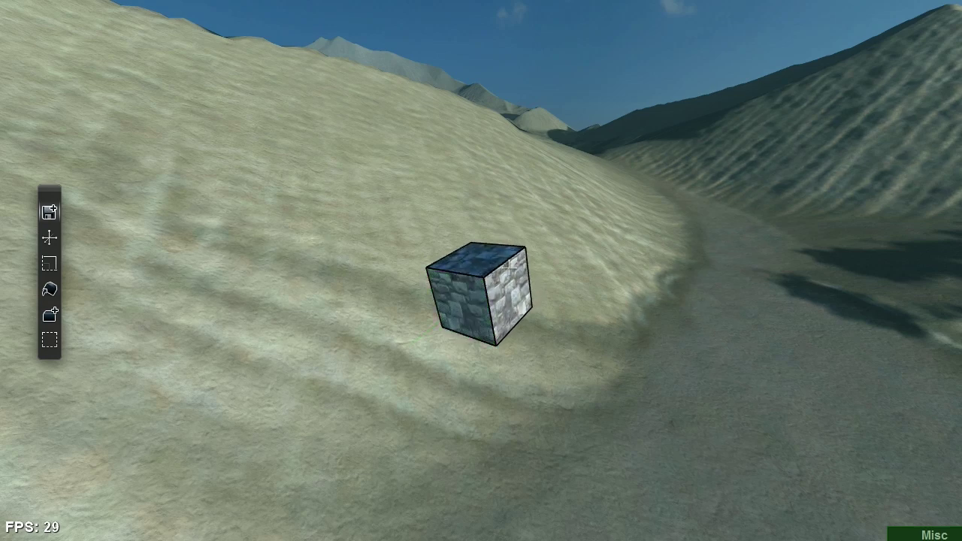
{"action": "key", "text": "w"}
{"action": "mouse_move", "coordinate": [513, 267]}
{"action": "left_mouse_down"}
{"action": "mouse_move", "coordinate": [501, 282]}
{"action": "mouse_move", "coordinate": [548, 375]}
{"action": "mouse_move", "coordinate": [614, 314]}
{"action": "mouse_move", "coordinate": [576, 262]}
{"action": "mouse_move", "coordinate": [496, 288]}
{"action": "mouse_move", "coordinate": [518, 273]}
{"action": "mouse_move", "coordinate": [502, 265]}
{"action": "mouse_move", "coordinate": [508, 254]}
{"action": "mouse_move", "coordinate": [458, 252]}
{"action": "mouse_move", "coordinate": [443, 226]}
{"action": "mouse_move", "coordinate": [518, 246]}
{"action": "mouse_move", "coordinate": [515, 264]}
{"action": "left_mouse_up"}
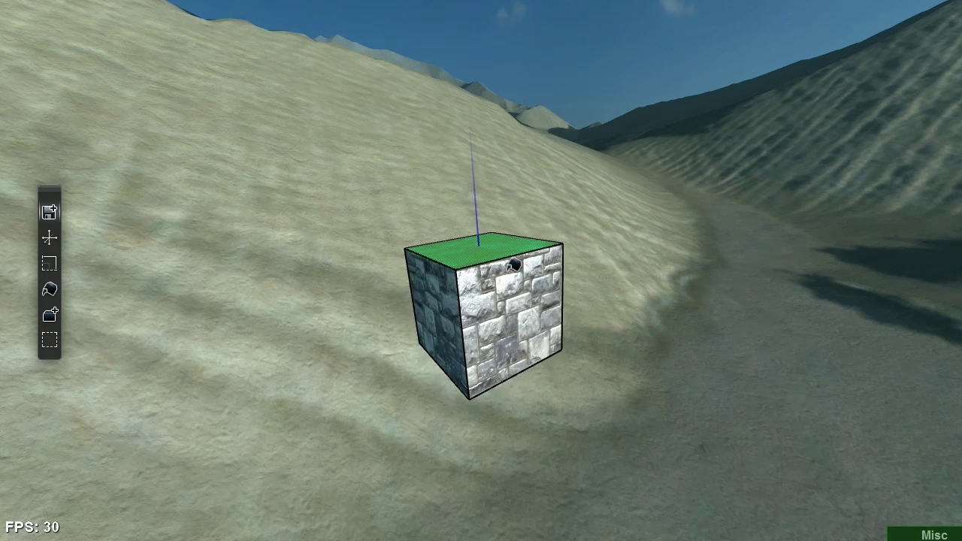
{"action": "left_click_drag", "start_coordinate": [592, 211], "coordinate": [571, 250]}
{"action": "left_click_drag", "start_coordinate": [570, 250], "coordinate": [542, 237]}
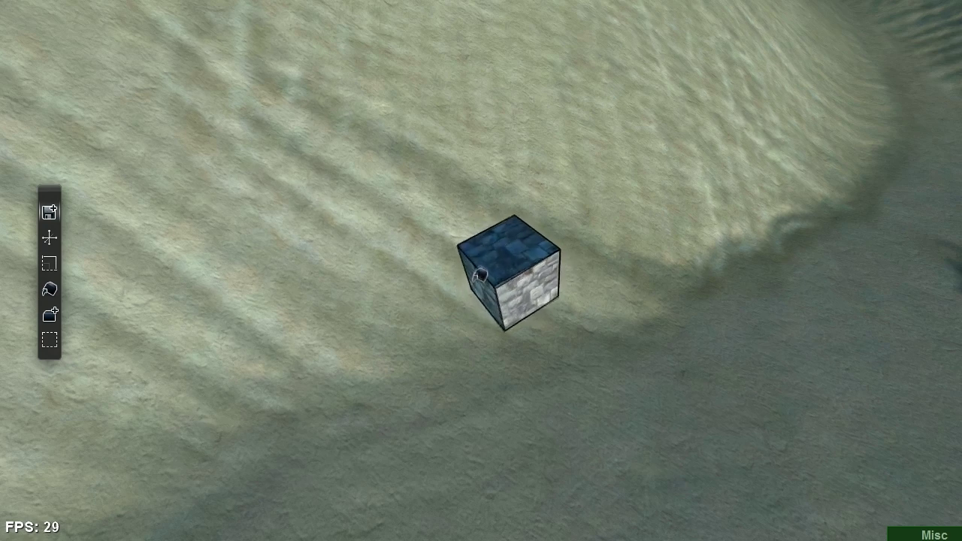
Try tilting the stone block by rotating it from its edges
{"action": "right_click_drag", "start_coordinate": [633, 376], "coordinate": [636, 338]}
{"action": "key", "text": "w"}
{"action": "key", "text": "a"}
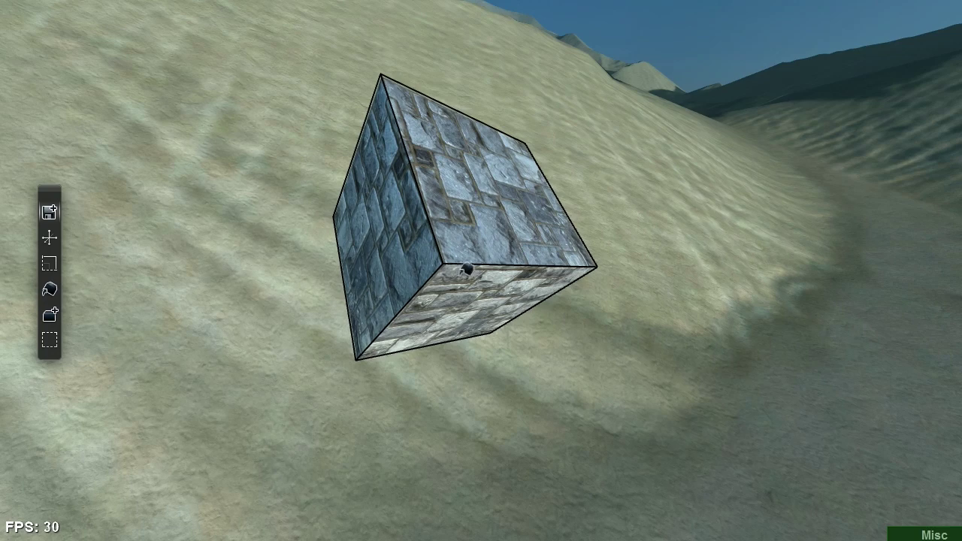
{"action": "left_click_drag", "start_coordinate": [473, 268], "coordinate": [350, 215]}
Deselect the stone block and undo its tilting rotations
{"action": "left_click", "coordinate": [742, 296]}
{"action": "key", "text": "s"}
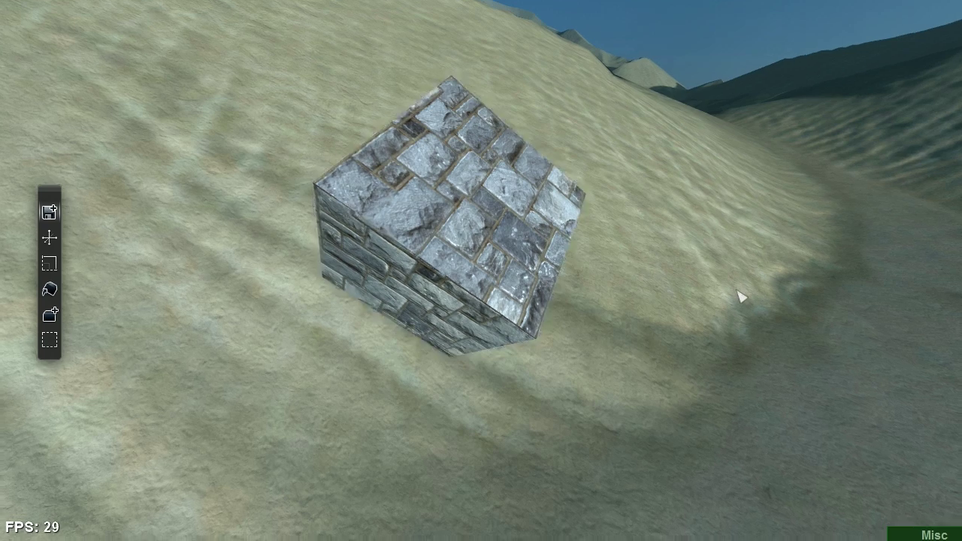
{"action": "key", "text": "a"}
{"action": "key", "text": "d"}
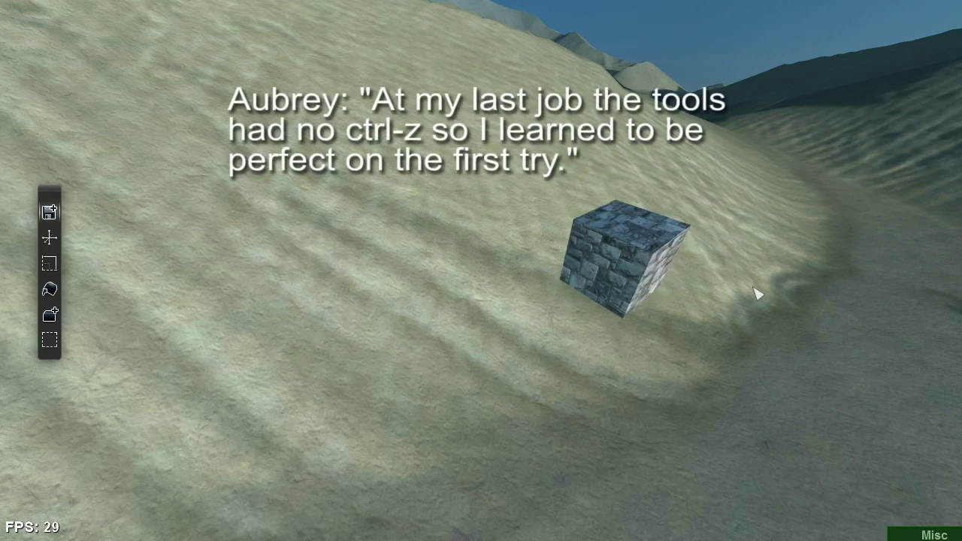
{"action": "key", "text": "ctrl+z"}
{"action": "mouse_move", "coordinate": [757, 299]}
{"action": "left_mouse_down"}
{"action": "mouse_move", "coordinate": [795, 315]}
{"action": "mouse_move", "coordinate": [788, 275]}
{"action": "mouse_move", "coordinate": [741, 301]}
{"action": "left_mouse_up"}
{"action": "key", "text": "w"}
{"action": "key", "text": "d"}
{"action": "key", "text": "s"}
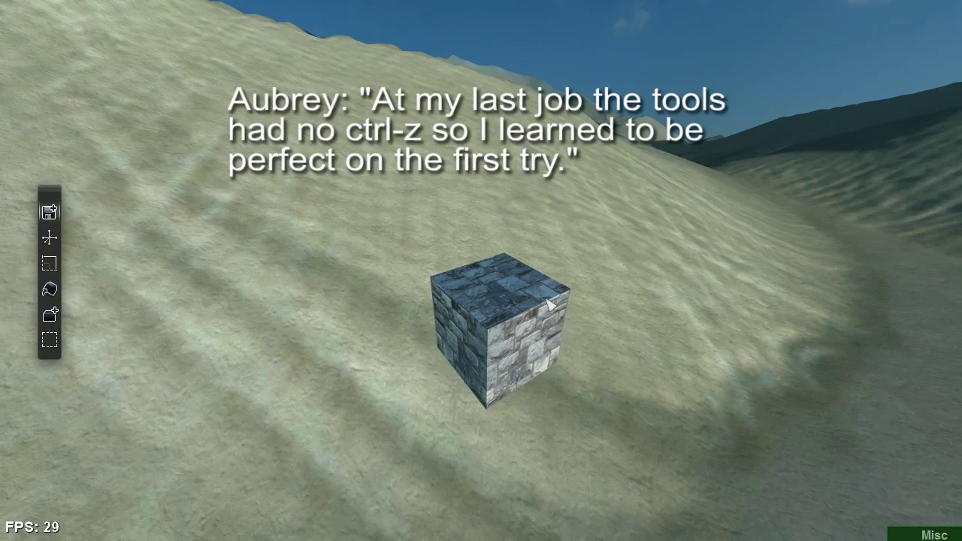
Scale the stone block up from its upper corners
{"action": "mouse_move", "coordinate": [485, 324]}
{"action": "left_mouse_down"}
{"action": "mouse_move", "coordinate": [370, 248]}
{"action": "mouse_move", "coordinate": [467, 327]}
{"action": "left_mouse_up"}
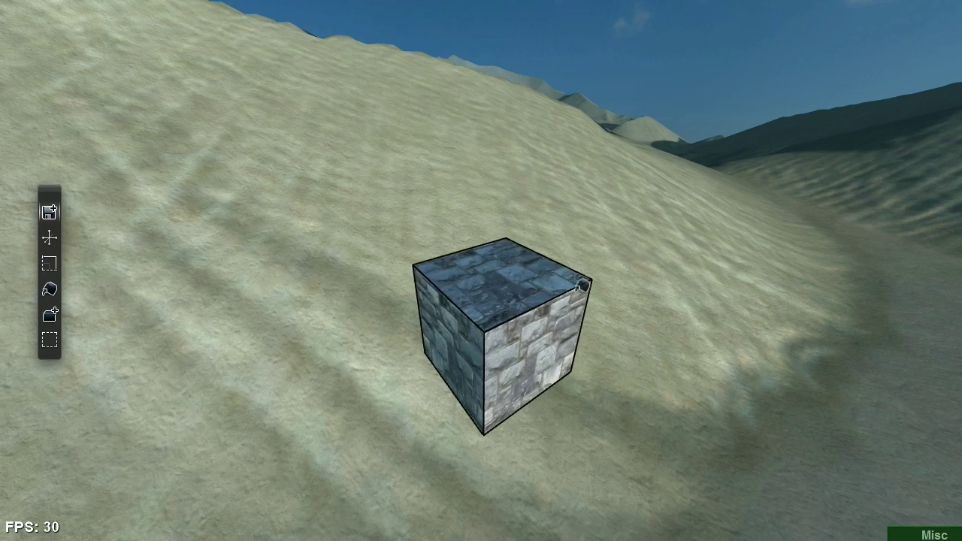
{"action": "left_click_drag", "start_coordinate": [584, 289], "coordinate": [638, 214]}
{"action": "right_click_drag", "start_coordinate": [630, 225], "coordinate": [873, 239]}
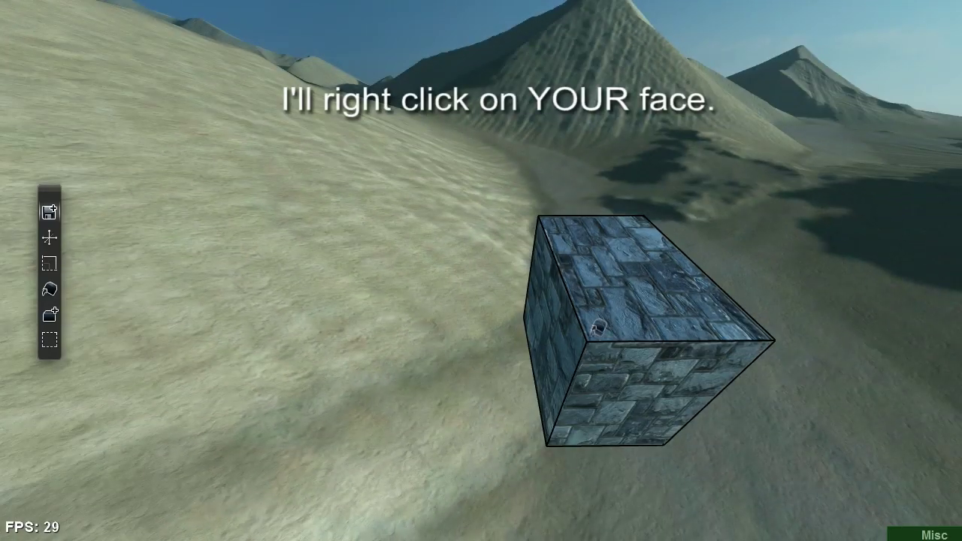
Scale the stone block into a narrow pillar, then reduce its height from a top corner
{"action": "left_click_drag", "start_coordinate": [599, 326], "coordinate": [639, 242]}
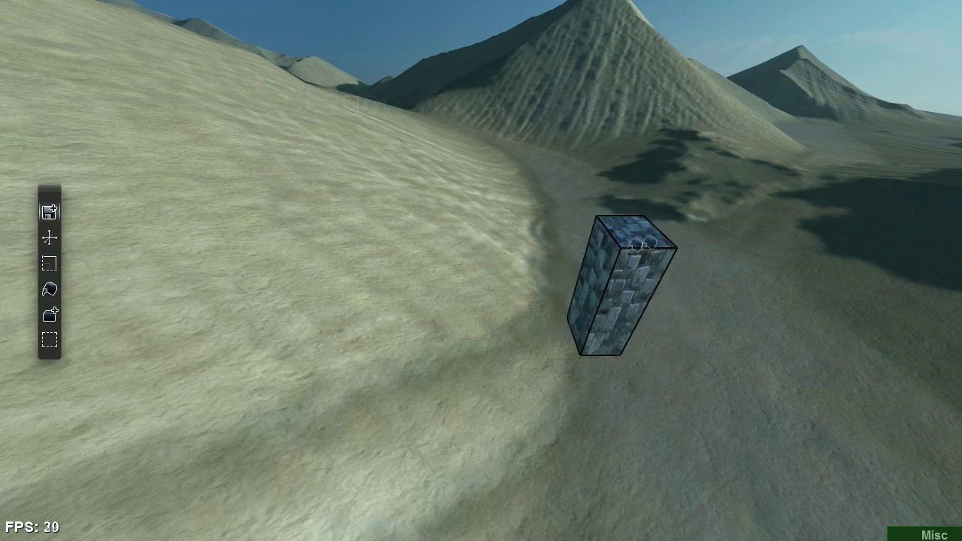
{"action": "key", "text": "w"}
{"action": "key", "text": "d"}
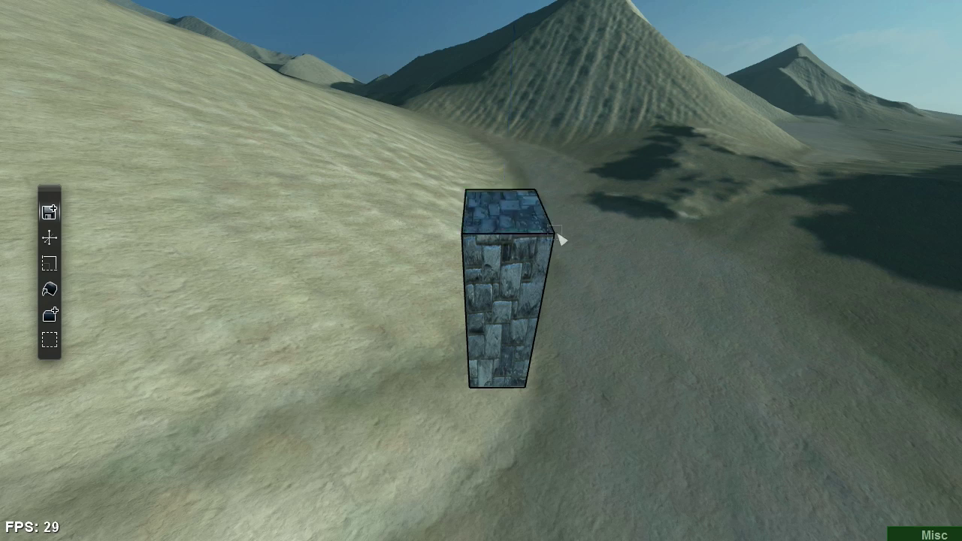
{"action": "left_click_drag", "start_coordinate": [551, 232], "coordinate": [546, 342]}
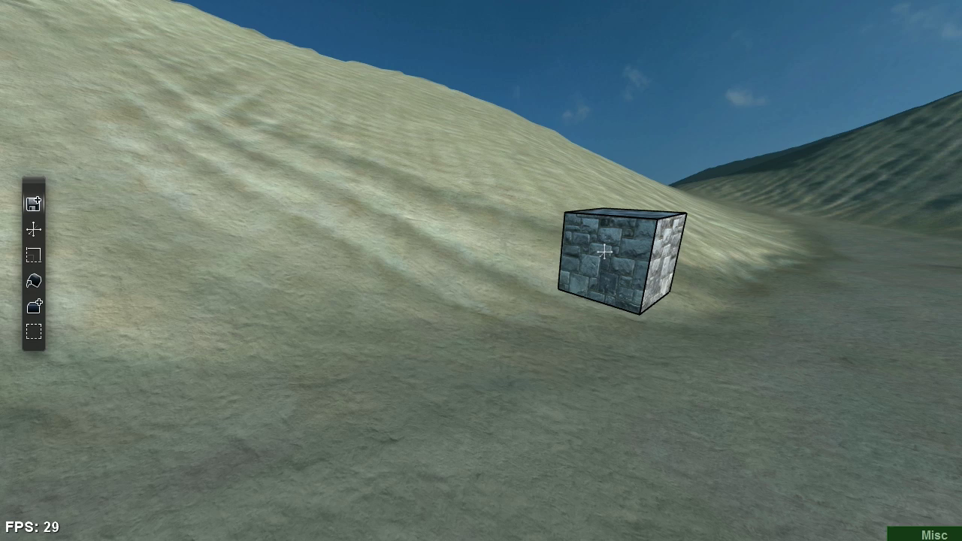
Duplicate the stone block repeatedly to build a cluster of six separate blocks
{"action": "left_click_drag", "start_coordinate": [605, 252], "coordinate": [836, 296]}
{"action": "key", "text": "s"}
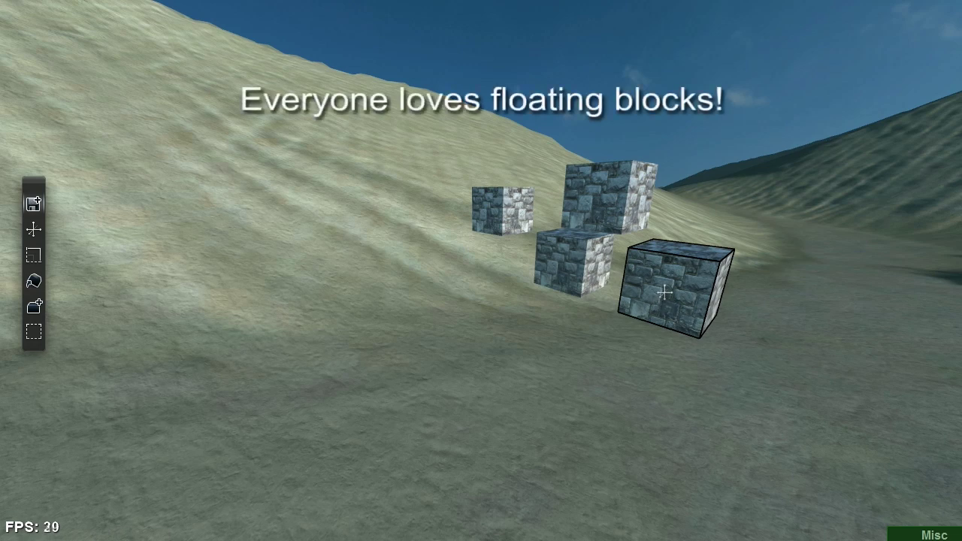
{"action": "left_click_drag", "start_coordinate": [664, 293], "coordinate": [561, 399]}
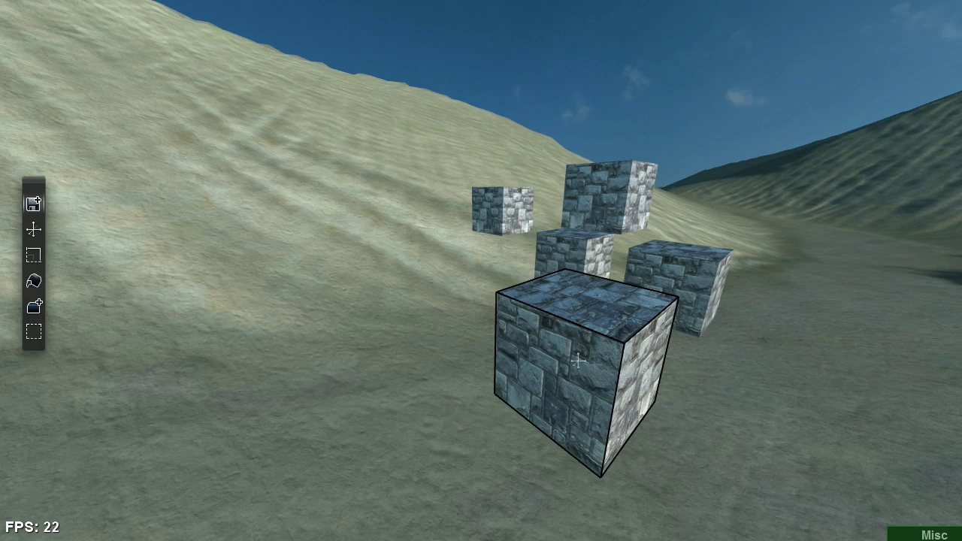
{"action": "key", "text": "s"}
{"action": "left_click_drag", "start_coordinate": [569, 340], "coordinate": [699, 398]}
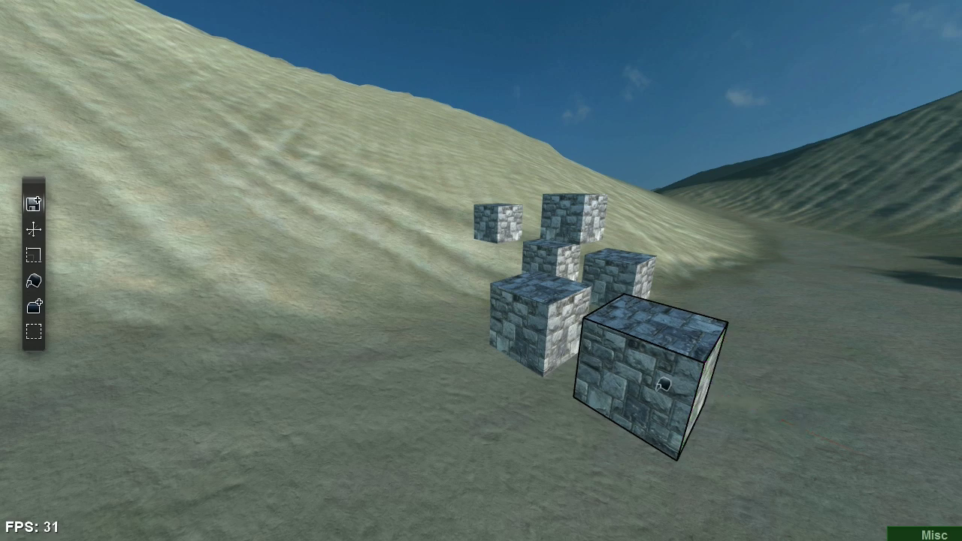
Select the two nearest stone blocks together and duplicate the pair toward the viewer
{"action": "left_click", "coordinate": [524, 319], "text": "shift"}
{"action": "key", "text": "s"}
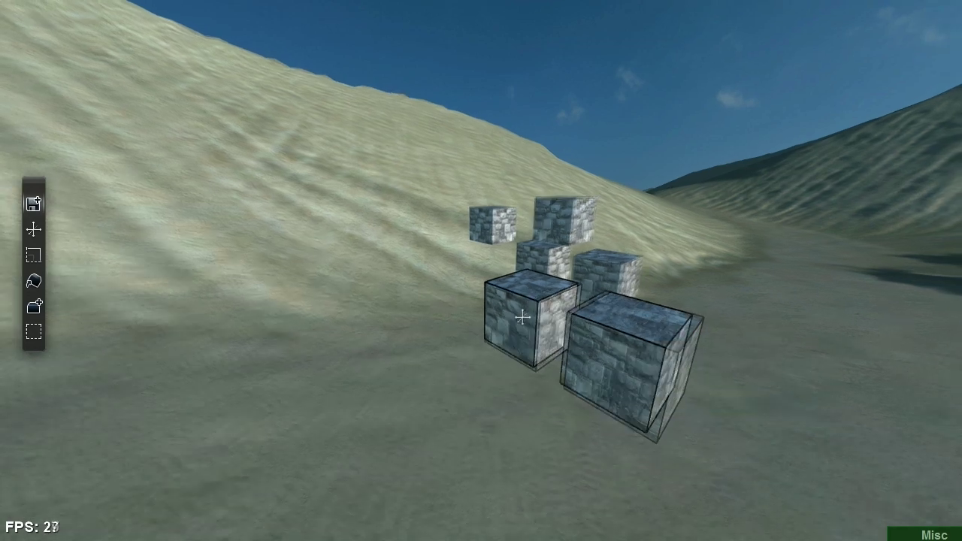
{"action": "left_click_drag", "start_coordinate": [518, 326], "coordinate": [446, 376]}
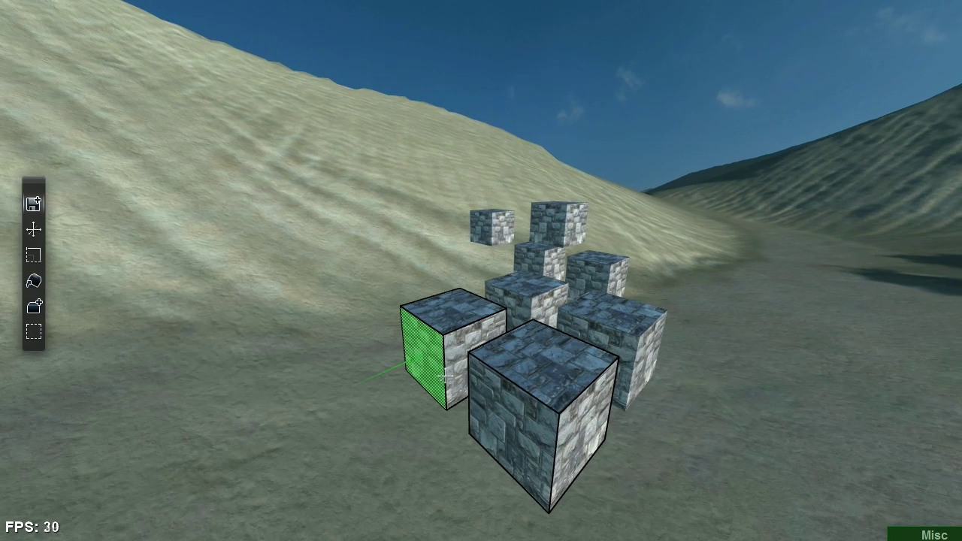
Snap the stone blocks flush against each other to form a two-by-two slab
{"action": "left_click", "coordinate": [763, 355]}
{"action": "right_click_drag", "start_coordinate": [770, 364], "coordinate": [749, 431]}
{"action": "key", "text": "w"}
{"action": "key", "text": "s"}
{"action": "middle_click_drag", "start_coordinate": [753, 436], "coordinate": [677, 391]}
{"action": "left_click", "coordinate": [615, 370]}
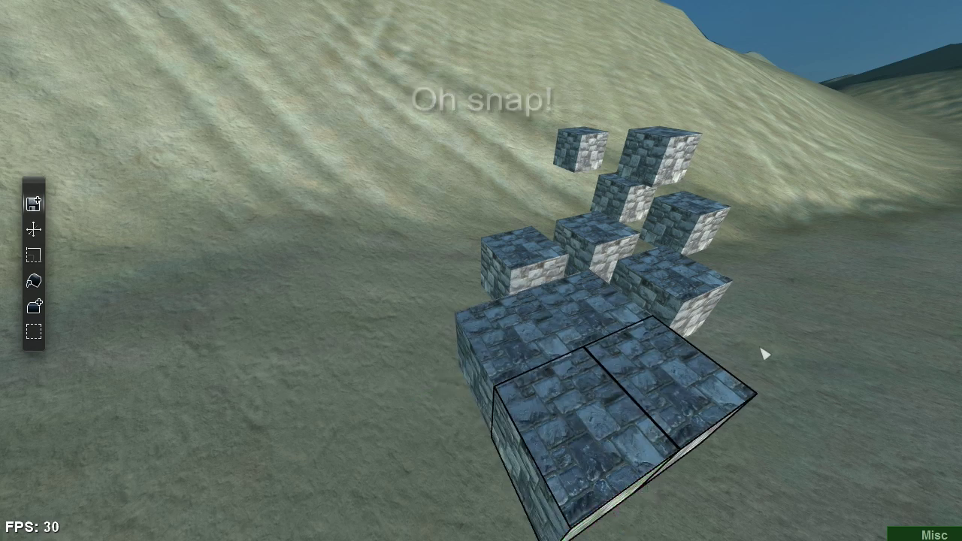
Box-select the four farthest stone blocks and delete them
{"action": "right_click_drag", "start_coordinate": [851, 384], "coordinate": [961, 399]}
{"action": "right_click_drag", "start_coordinate": [623, 490], "coordinate": [476, 439]}
{"action": "key", "text": "w"}
{"action": "key", "text": "a"}
{"action": "key", "text": "a"}
{"action": "right_click_drag", "start_coordinate": [494, 415], "coordinate": [533, 412]}
{"action": "left_click_drag", "start_coordinate": [317, 237], "coordinate": [509, 388]}
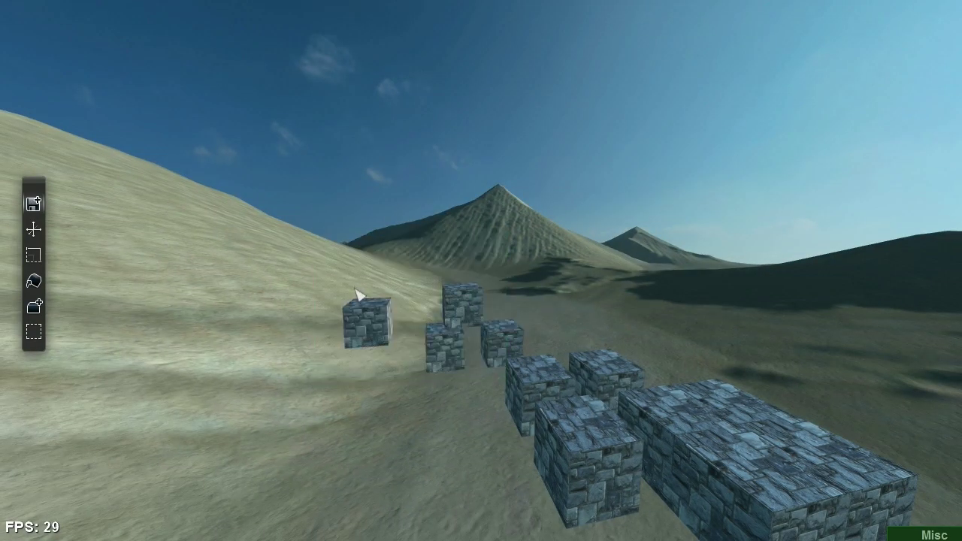
{"action": "left_click_drag", "start_coordinate": [318, 238], "coordinate": [509, 388]}
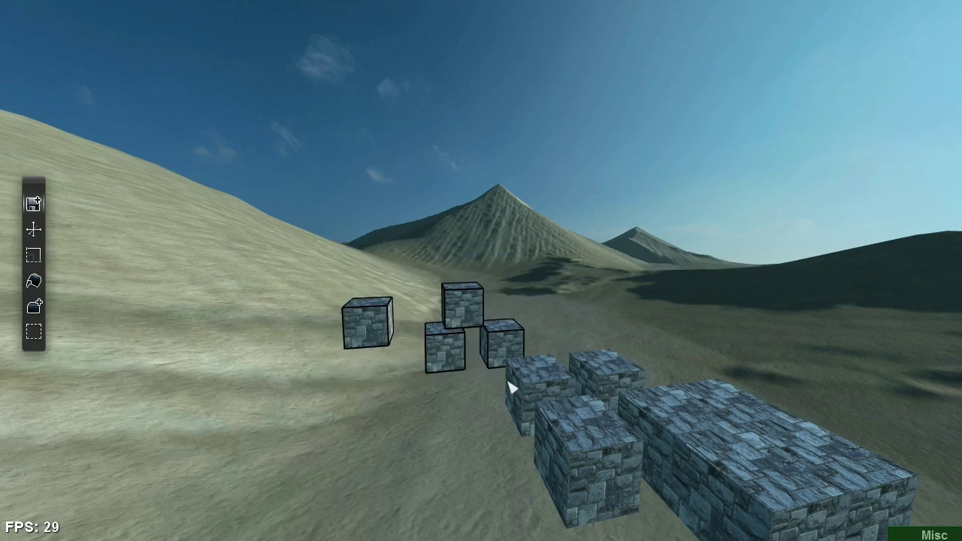
{"action": "key", "text": "Delete"}
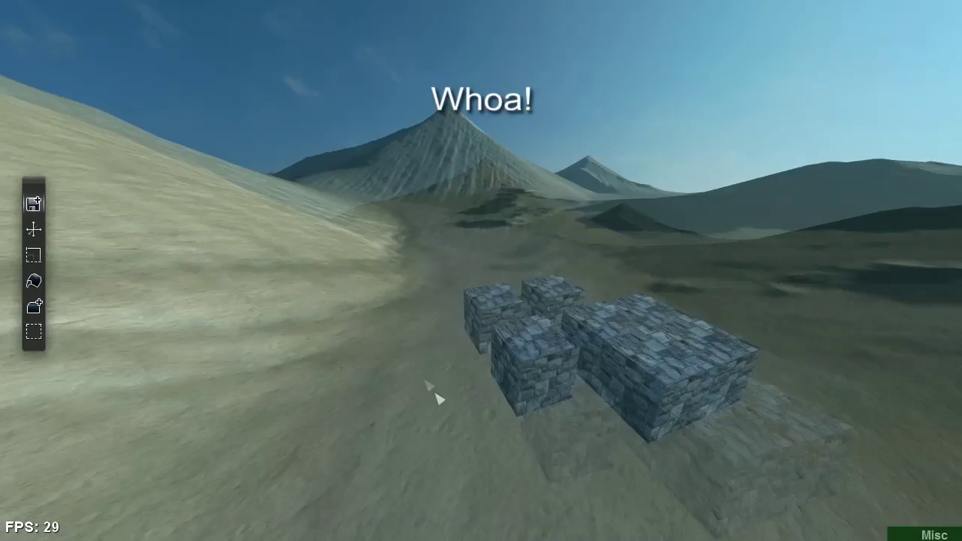
Group the four adjoining slab blocks, and group the three remaining loose blocks separately
{"action": "right_click_drag", "start_coordinate": [431, 390], "coordinate": [454, 441]}
{"action": "key", "text": "s"}
{"action": "key", "text": "d"}
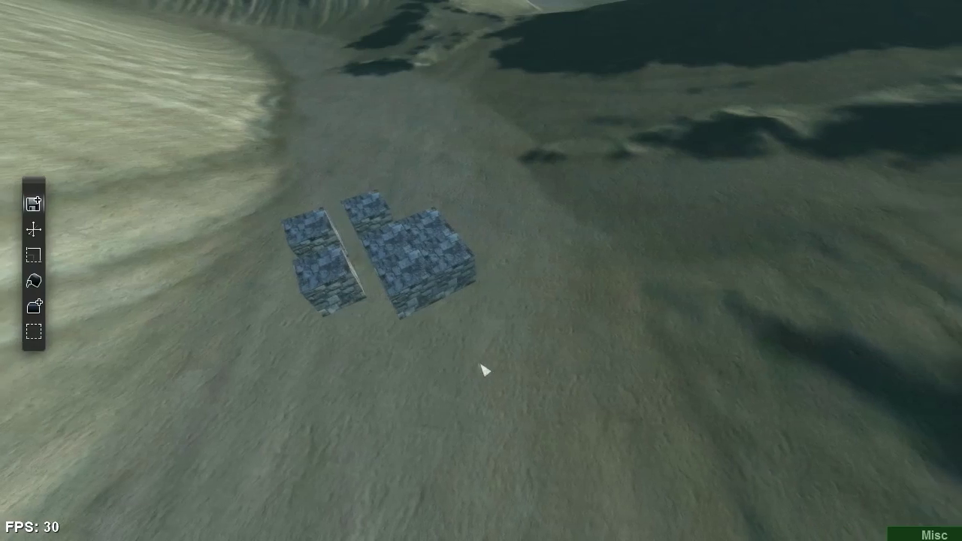
{"action": "right_click_drag", "start_coordinate": [485, 369], "coordinate": [453, 342]}
{"action": "left_click_drag", "start_coordinate": [613, 514], "coordinate": [446, 369]}
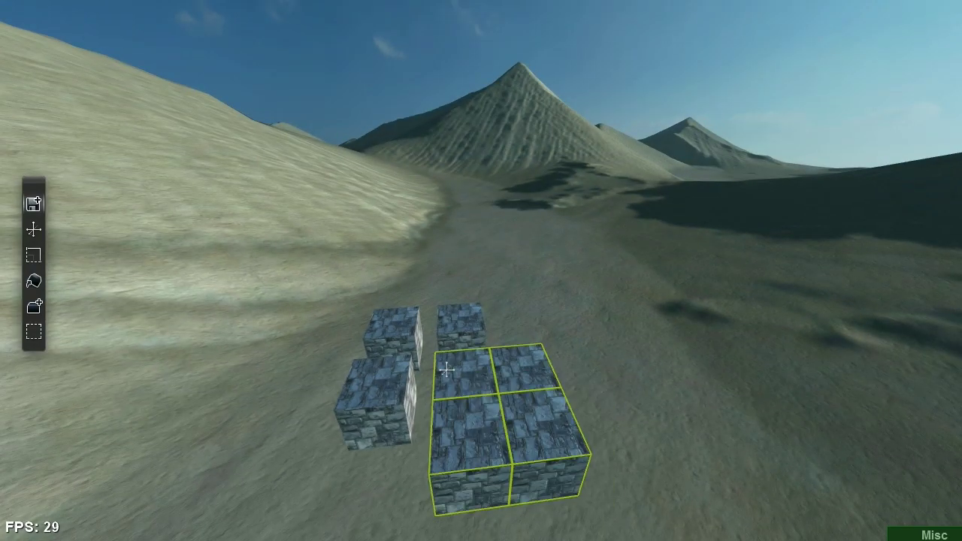
{"action": "left_click", "coordinate": [639, 373]}
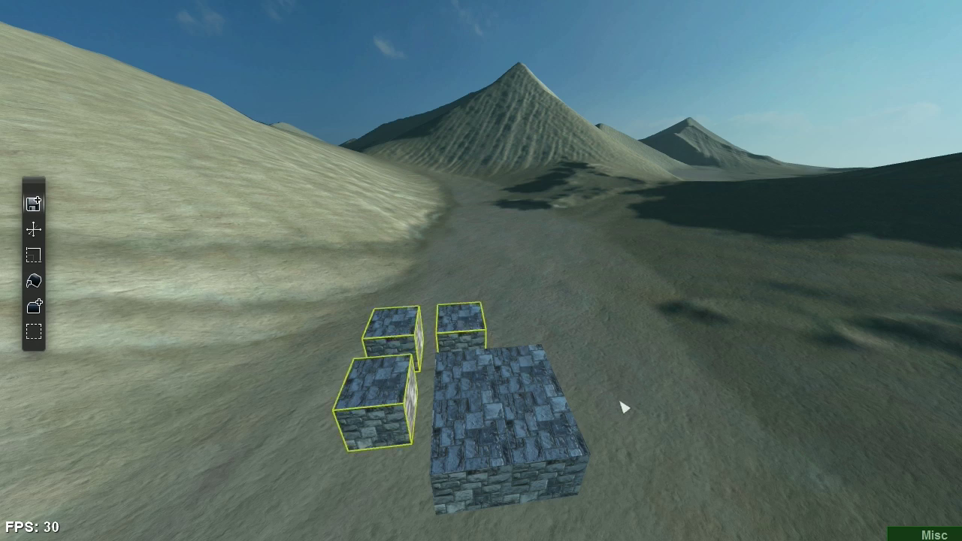
Move the four-block group away from the loose blocks, then combine both groups into one parent group
{"action": "left_click", "coordinate": [469, 380]}
{"action": "left_click_drag", "start_coordinate": [468, 380], "coordinate": [585, 351]}
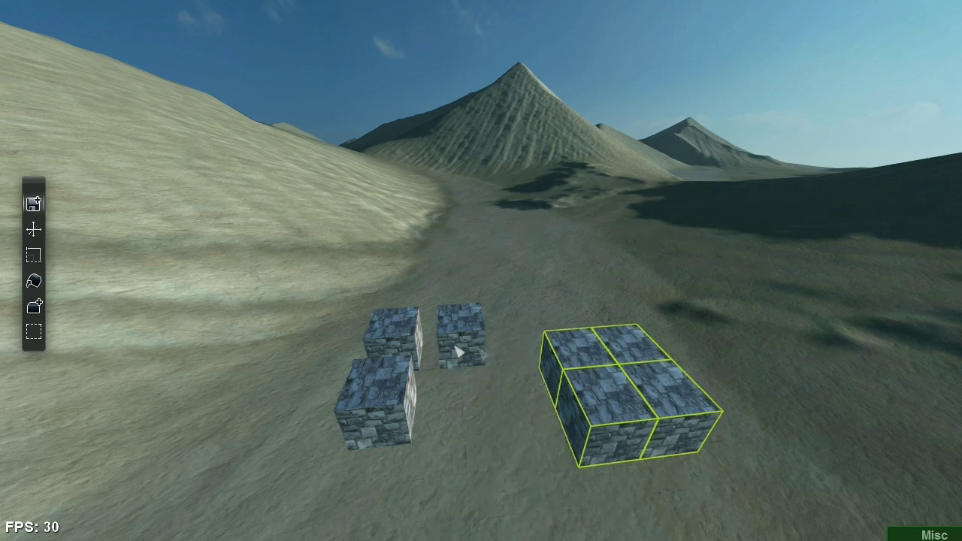
{"action": "left_click", "coordinate": [480, 329], "text": "shift"}
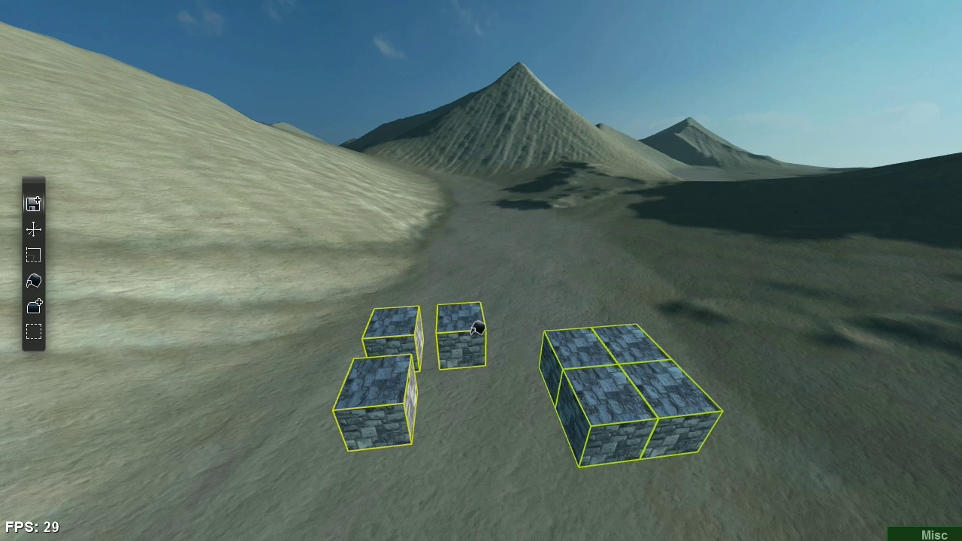
{"action": "left_click", "coordinate": [485, 446]}
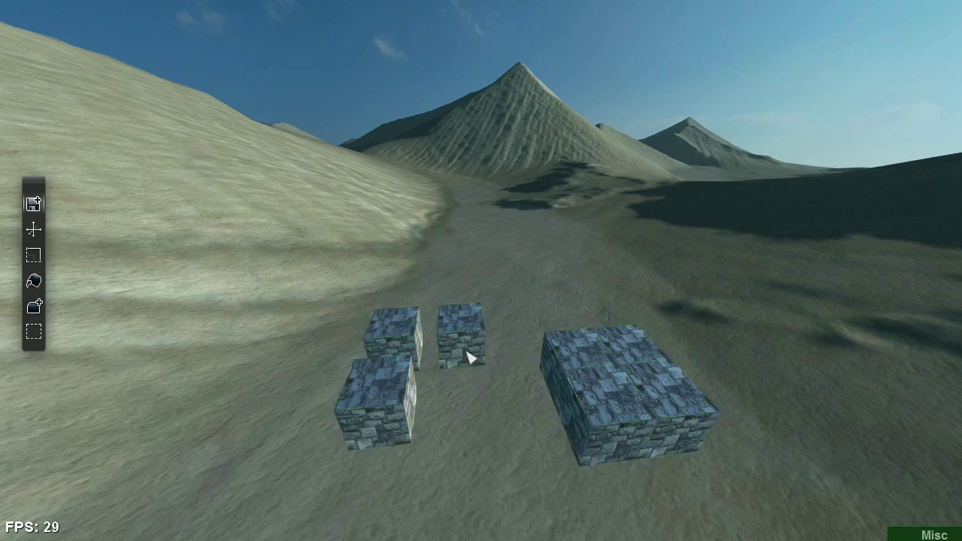
{"action": "mouse_move", "coordinate": [463, 351]}
{"action": "left_mouse_down"}
{"action": "mouse_move", "coordinate": [470, 322]}
{"action": "mouse_move", "coordinate": [401, 249]}
{"action": "mouse_move", "coordinate": [369, 291]}
{"action": "mouse_move", "coordinate": [443, 343]}
{"action": "mouse_move", "coordinate": [458, 337]}
{"action": "left_mouse_up"}
Ungroup the seven stone blocks, then box-select them all and group them together
{"action": "right_click_drag", "start_coordinate": [627, 279], "coordinate": [584, 343]}
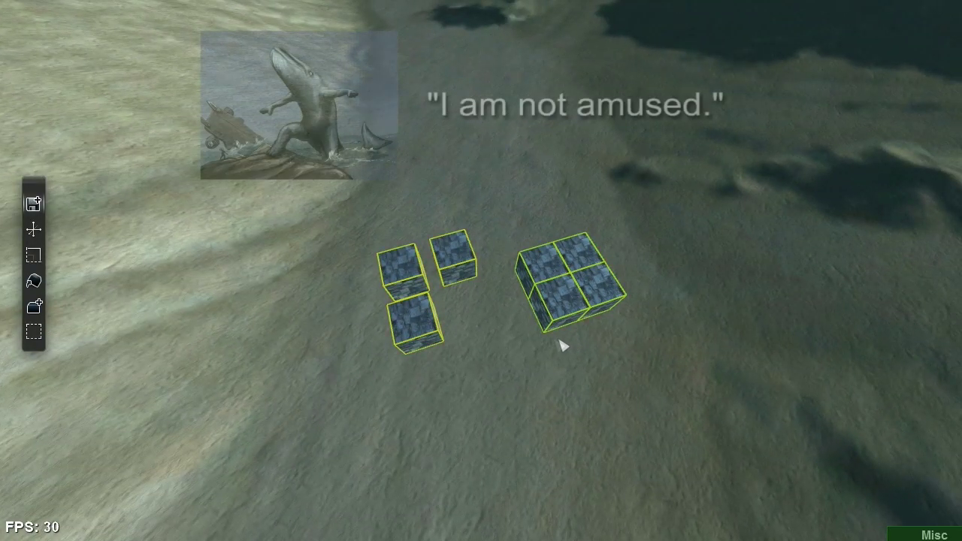
{"action": "left_click", "coordinate": [538, 345]}
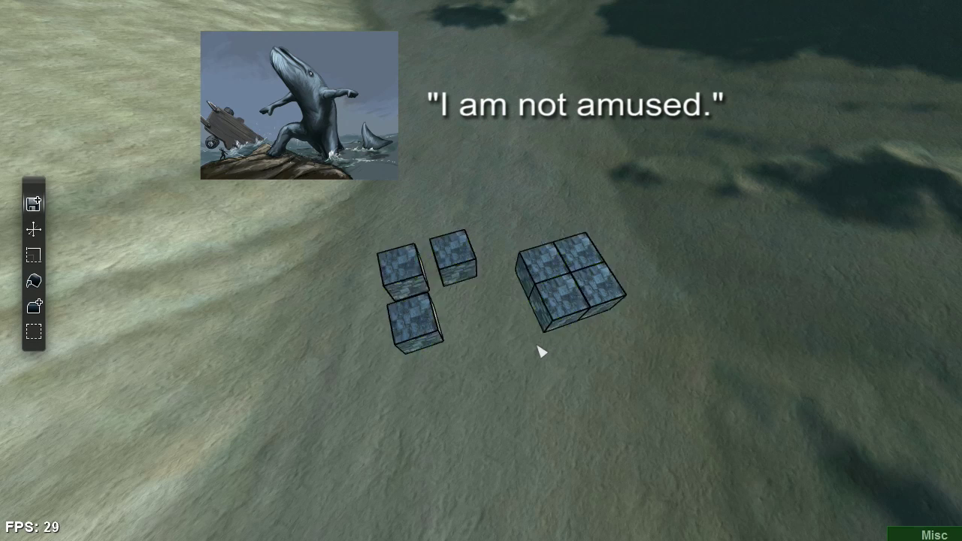
{"action": "left_click", "coordinate": [538, 350]}
{"action": "left_click_drag", "start_coordinate": [320, 199], "coordinate": [680, 385]}
{"action": "key", "text": "g"}
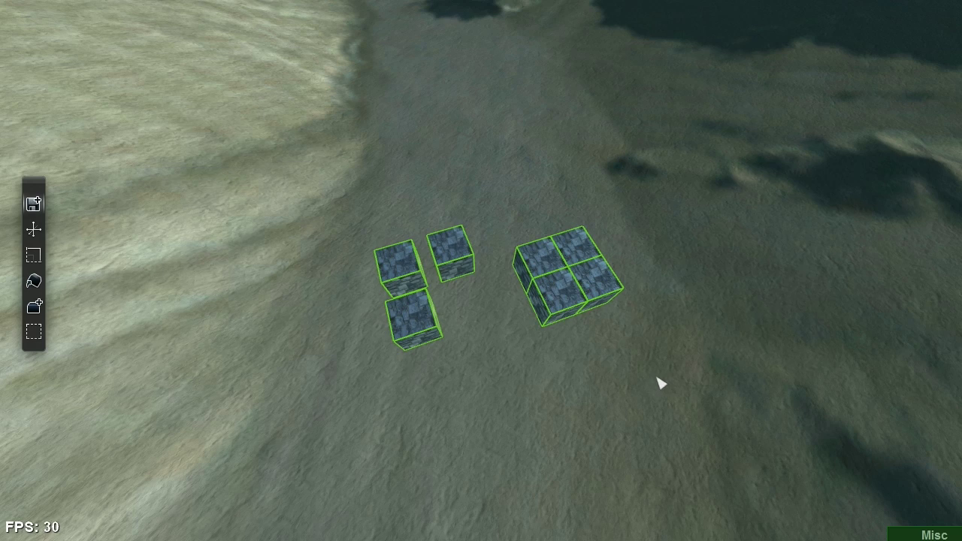
Duplicate the seven-block group farther back in the valley, then select the distant blocks on the slope and reposition them
{"action": "scroll", "coordinate": [661, 384], "scroll_direction": "down", "scroll_amount": 1}
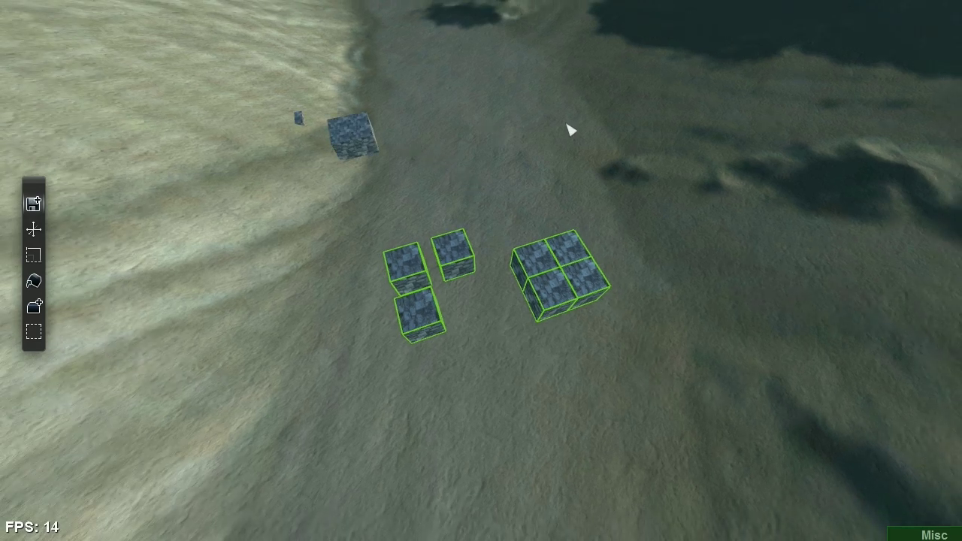
{"action": "left_click", "coordinate": [452, 116]}
{"action": "left_click_drag", "start_coordinate": [226, 88], "coordinate": [483, 228]}
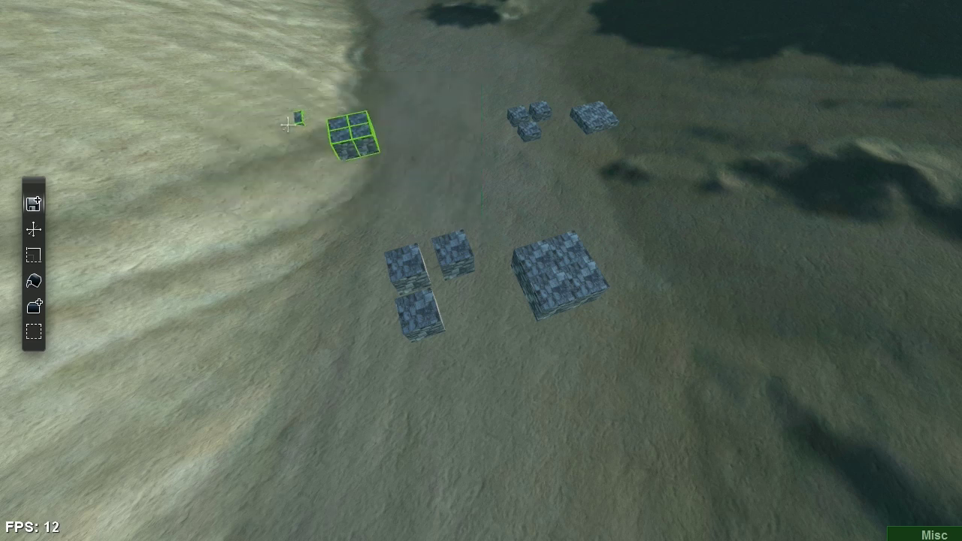
{"action": "left_click_drag", "start_coordinate": [344, 150], "coordinate": [424, 113]}
{"action": "left_click_drag", "start_coordinate": [586, 119], "coordinate": [588, 69]}
Spread more copies of the grouped stone blocks around the clearing
{"action": "middle_click_drag", "start_coordinate": [587, 70], "coordinate": [273, 197]}
{"action": "left_click_drag", "start_coordinate": [269, 223], "coordinate": [414, 380]}
{"action": "left_click_drag", "start_coordinate": [505, 200], "coordinate": [671, 399]}
{"action": "left_click", "coordinate": [670, 399]}
{"action": "middle_click_drag", "start_coordinate": [671, 399], "coordinate": [518, 316]}
{"action": "middle_click_drag", "start_coordinate": [542, 383], "coordinate": [835, 380]}
Place a tall stone pillar among the block groups
{"action": "left_click_drag", "start_coordinate": [653, 328], "coordinate": [654, 316]}
{"action": "left_click", "coordinate": [652, 315]}
{"action": "middle_click_drag", "start_coordinate": [323, 324], "coordinate": [424, 318]}
{"action": "right_click_drag", "start_coordinate": [313, 292], "coordinate": [476, 293]}
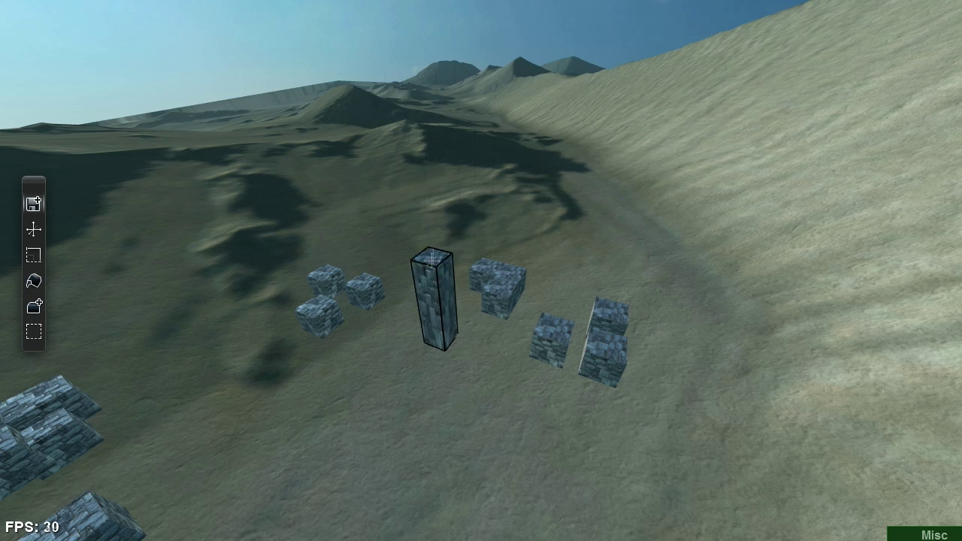
{"action": "left_click", "coordinate": [447, 296]}
{"action": "left_click", "coordinate": [358, 366]}
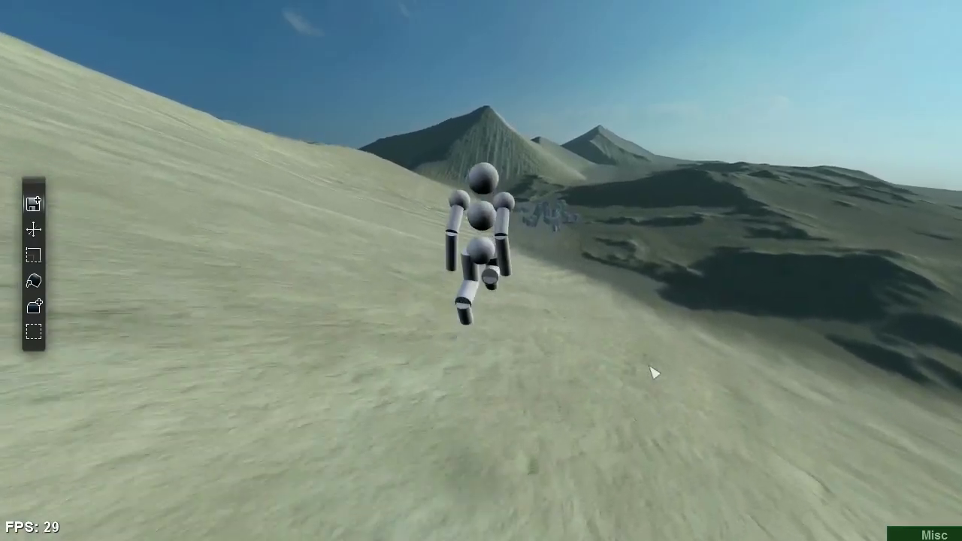
Run the test character down the slope to the stone structures and jump it onto the lowest block
{"action": "right_click_drag", "start_coordinate": [651, 368], "coordinate": [672, 369]}
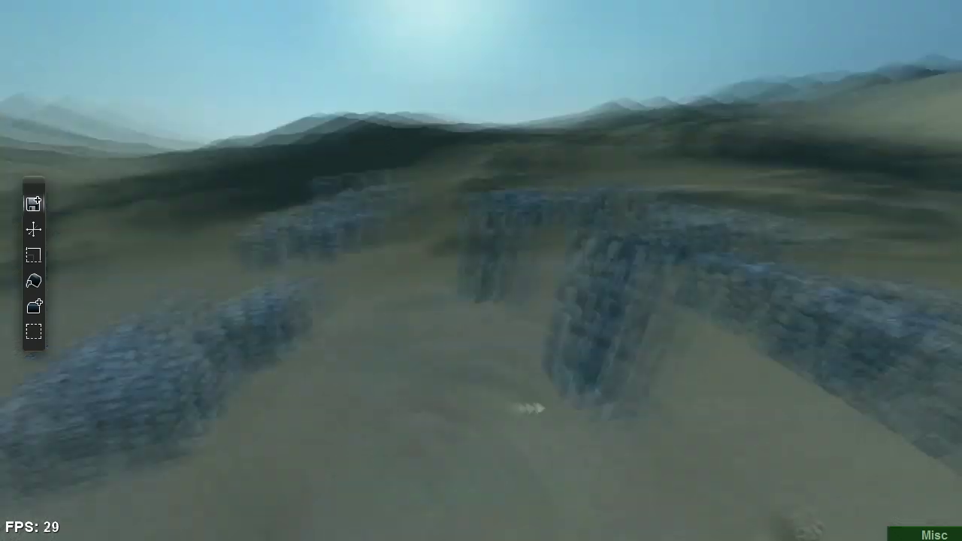
{"action": "left_click_drag", "start_coordinate": [484, 314], "coordinate": [434, 285]}
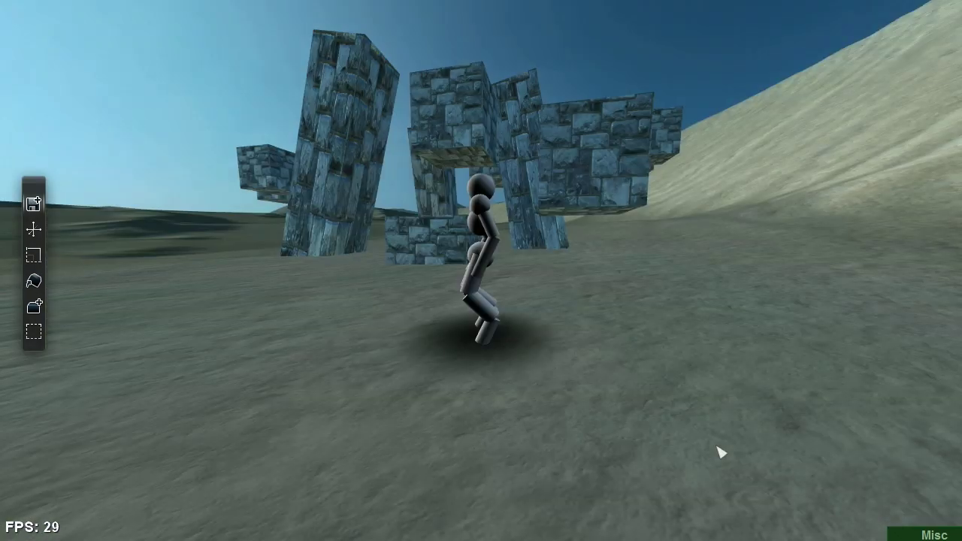
{"action": "key", "text": "w"}
{"action": "key", "text": "space"}
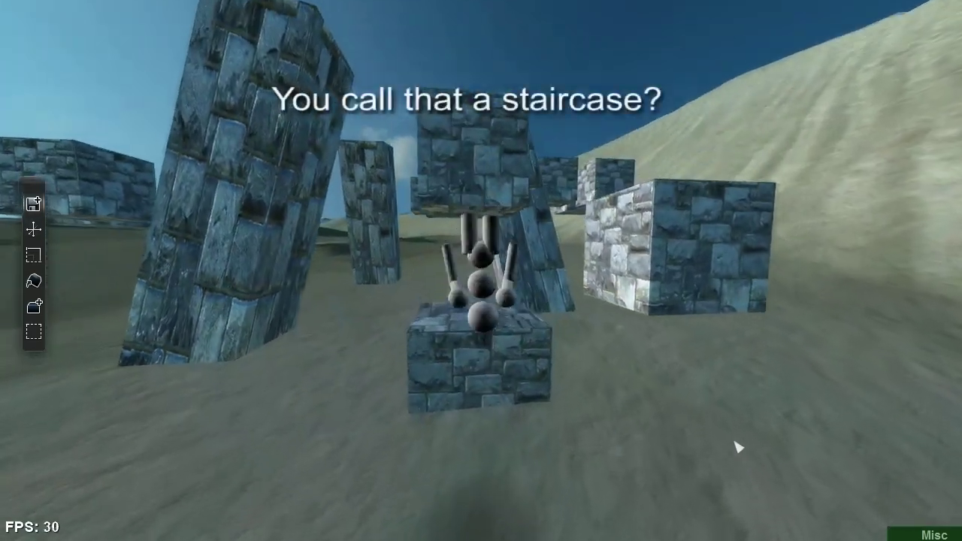
{"action": "key", "text": "space"}
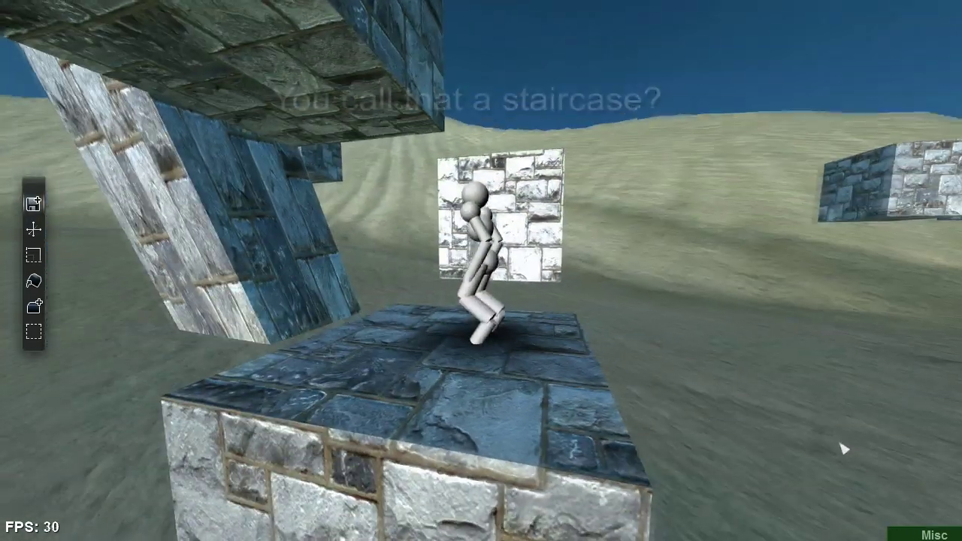
Jump the character up across the raised stone blocks to test them as a staircase
{"action": "key", "text": "space"}
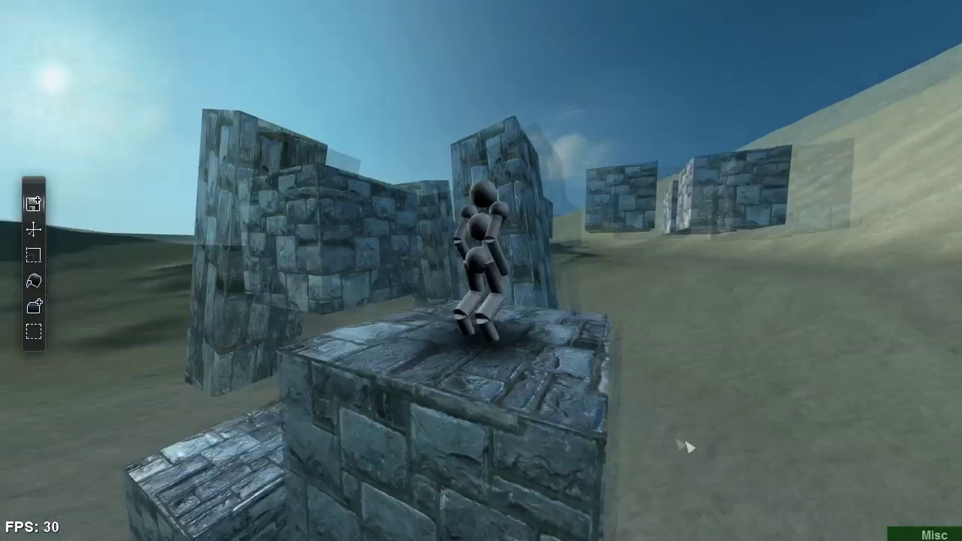
{"action": "key", "text": "space"}
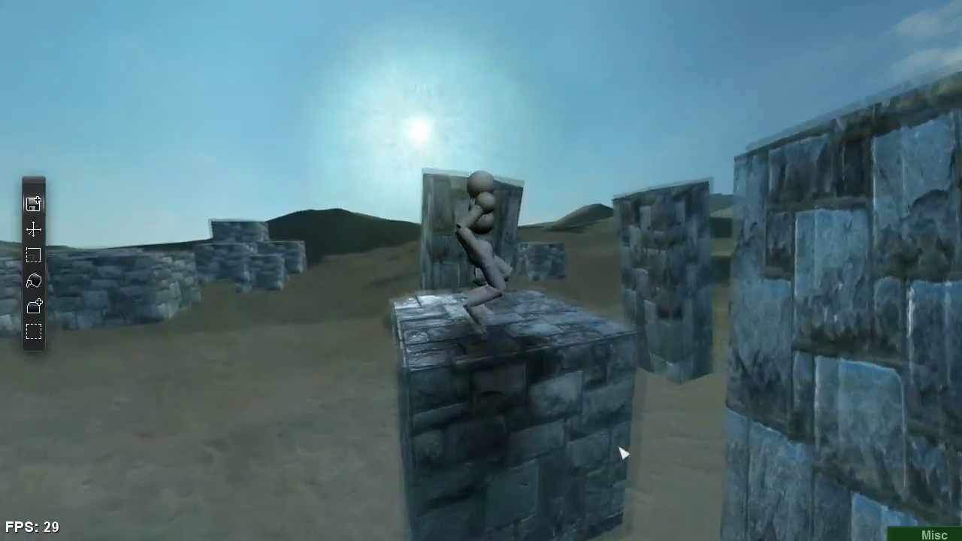
{"action": "left_click_drag", "start_coordinate": [624, 453], "coordinate": [756, 466]}
{"action": "key", "text": "space"}
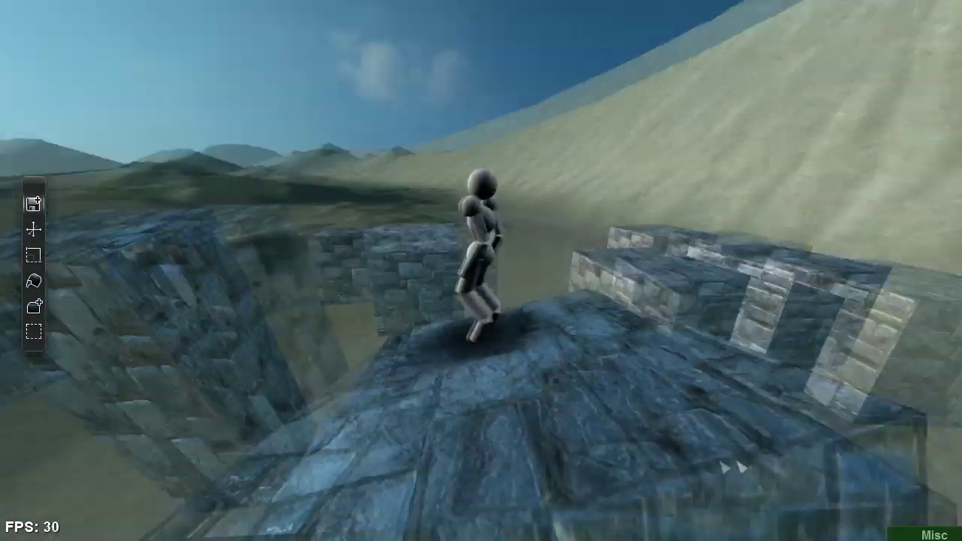
{"action": "left_click_drag", "start_coordinate": [741, 467], "coordinate": [635, 336]}
Duplicate the row of three stone blocks twice alongside itself to form a three-by-three floor slab
{"action": "key", "text": "c"}
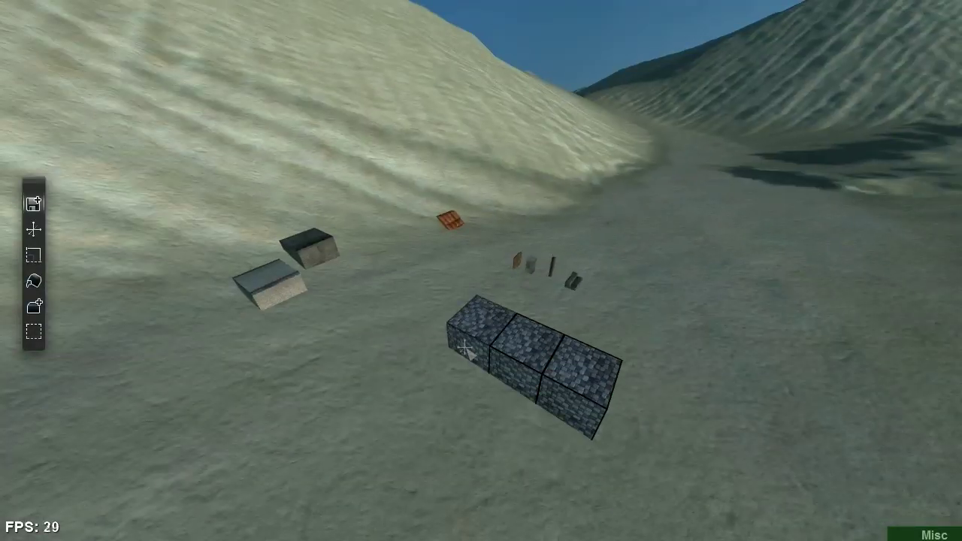
{"action": "left_click_drag", "start_coordinate": [466, 349], "coordinate": [436, 376], "text": "alt"}
{"action": "left_click_drag", "start_coordinate": [436, 376], "coordinate": [404, 402], "text": "alt"}
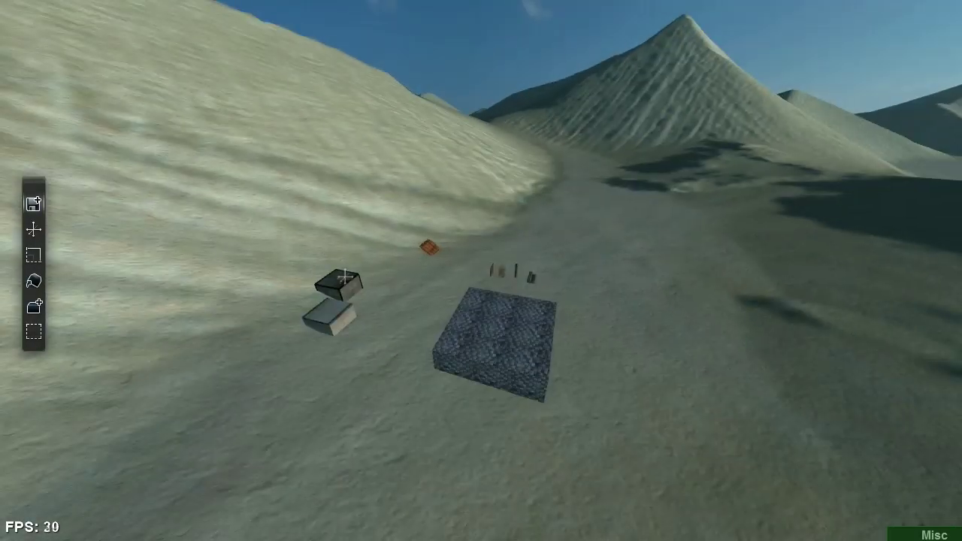
Bring the dark-topped stone block from the foot of the slope to the slab and lengthen it from its end face
{"action": "left_click_drag", "start_coordinate": [338, 283], "coordinate": [728, 412]}
{"action": "left_click_drag", "start_coordinate": [579, 339], "coordinate": [499, 354]}
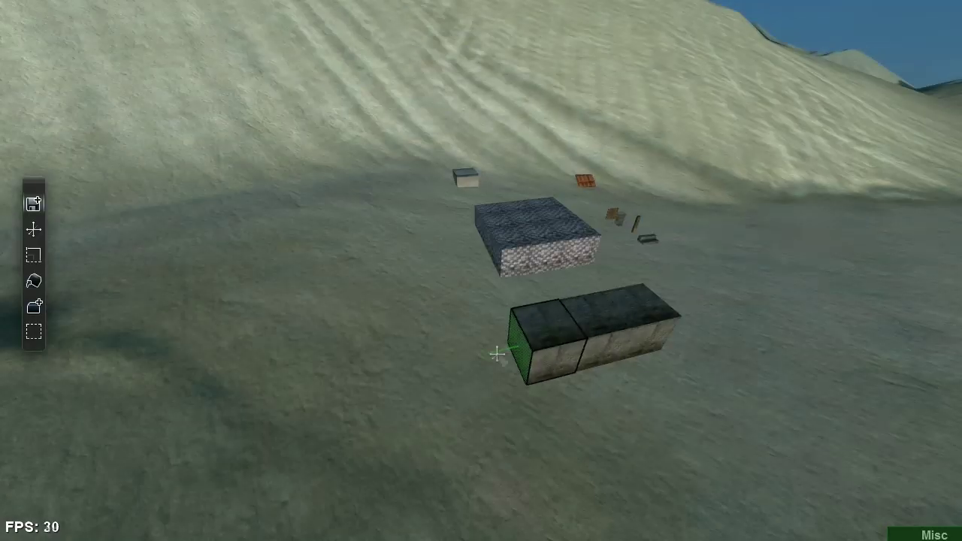
{"action": "left_click_drag", "start_coordinate": [558, 355], "coordinate": [592, 410]}
{"action": "right_click_drag", "start_coordinate": [591, 409], "coordinate": [408, 325]}
Fit the dark-topped stone pieces along the edge of the floor slab
{"action": "left_click_drag", "start_coordinate": [430, 363], "coordinate": [460, 383]}
{"action": "right_click_drag", "start_coordinate": [460, 384], "coordinate": [478, 399]}
{"action": "left_click_drag", "start_coordinate": [574, 427], "coordinate": [386, 247]}
{"action": "right_click_drag", "start_coordinate": [386, 248], "coordinate": [395, 333]}
{"action": "left_click_drag", "start_coordinate": [396, 333], "coordinate": [594, 353]}
{"action": "key", "text": "w"}
{"action": "right_click_drag", "start_coordinate": [658, 493], "coordinate": [586, 436]}
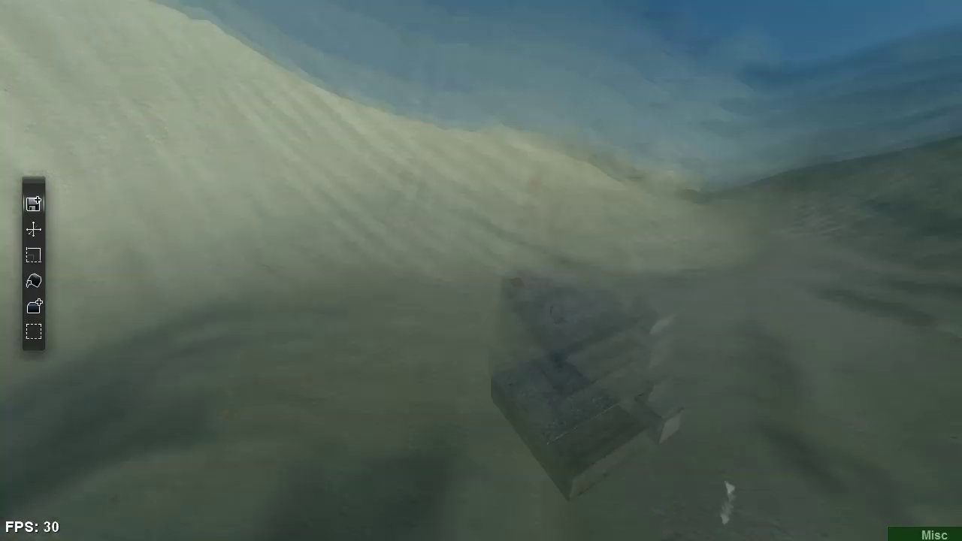